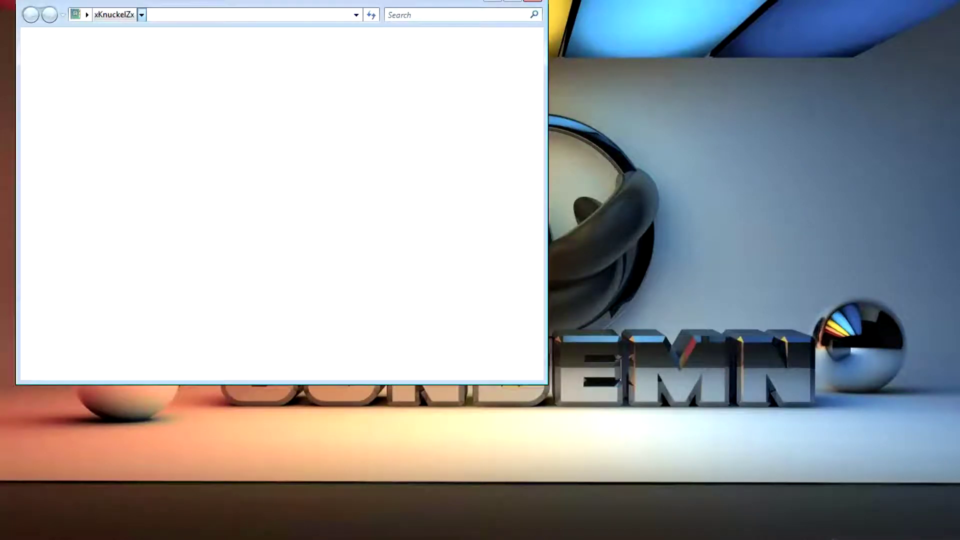
- Go to the Desktop folder and launch VirtualDub from it
left_click(141, 15)
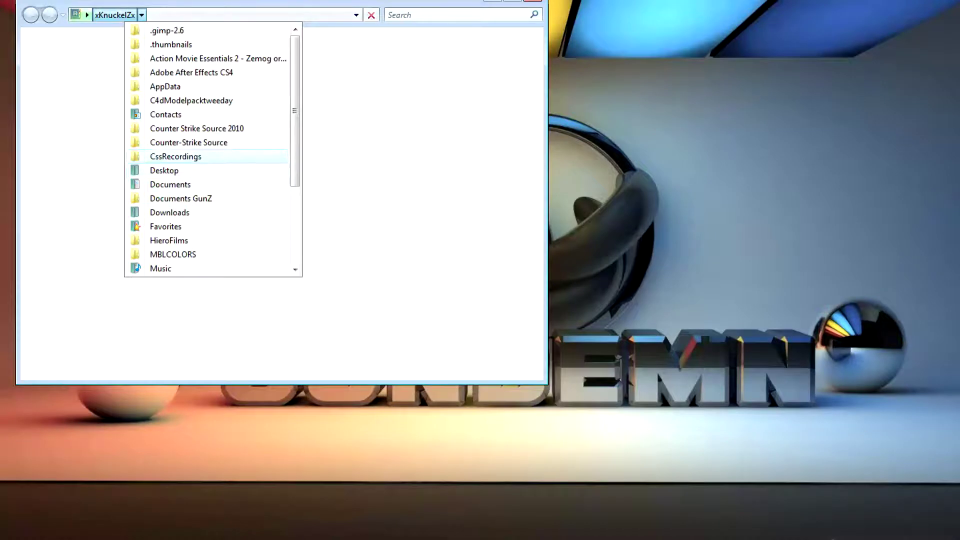
left_click(176, 156)
left_click(141, 15)
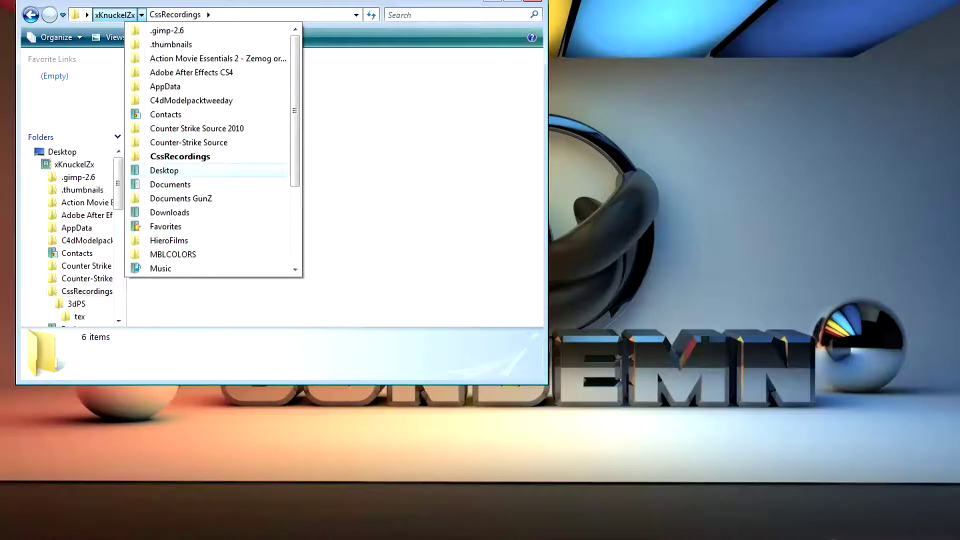
scroll(210, 170, "down", 1)
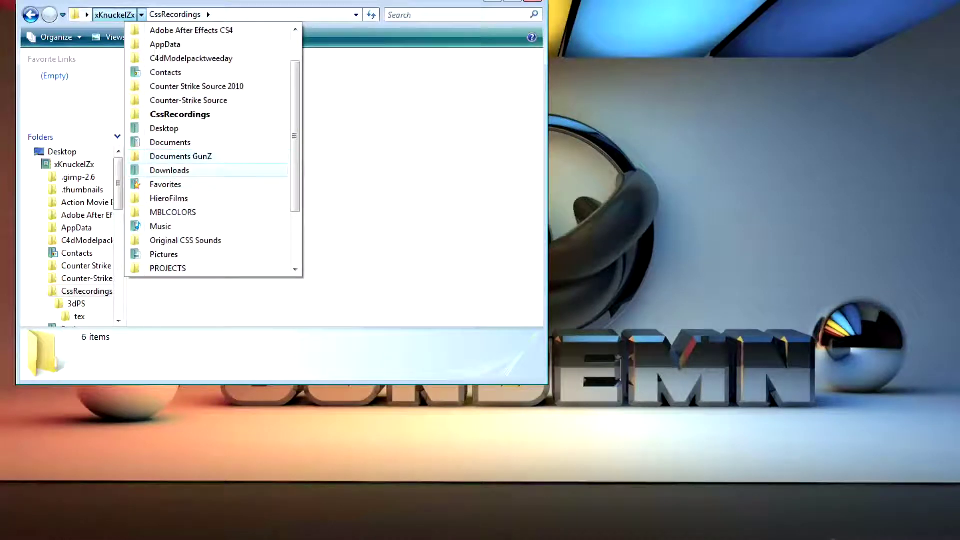
left_click(164, 128)
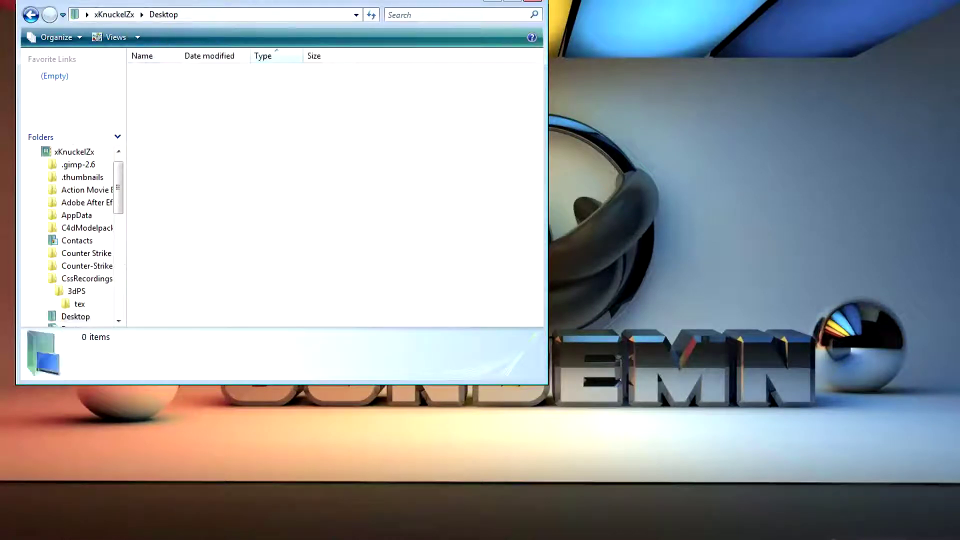
double_click(204, 194)
- Load the image sequence starting with file 10000 from the cstrike folder
left_click(41, 5)
left_click(73, 20)
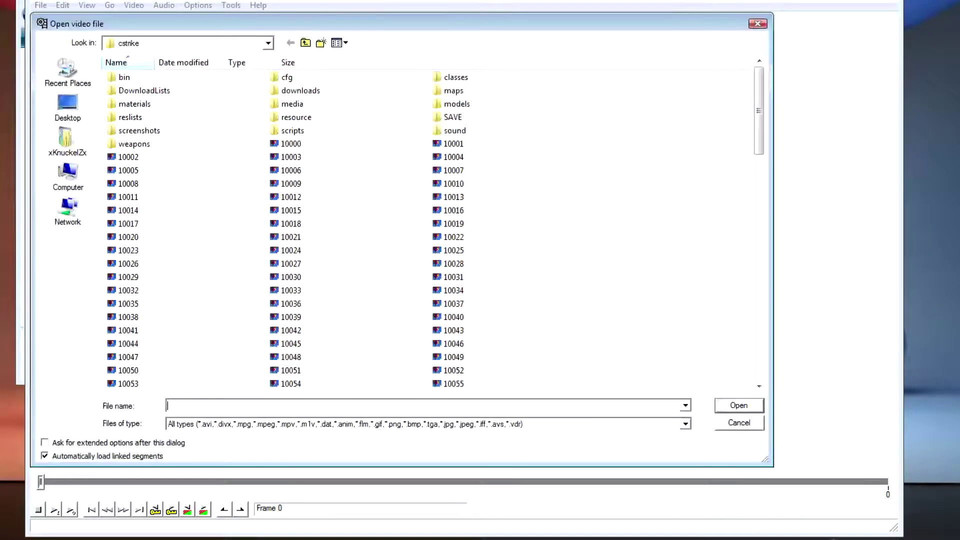
double_click(314, 145)
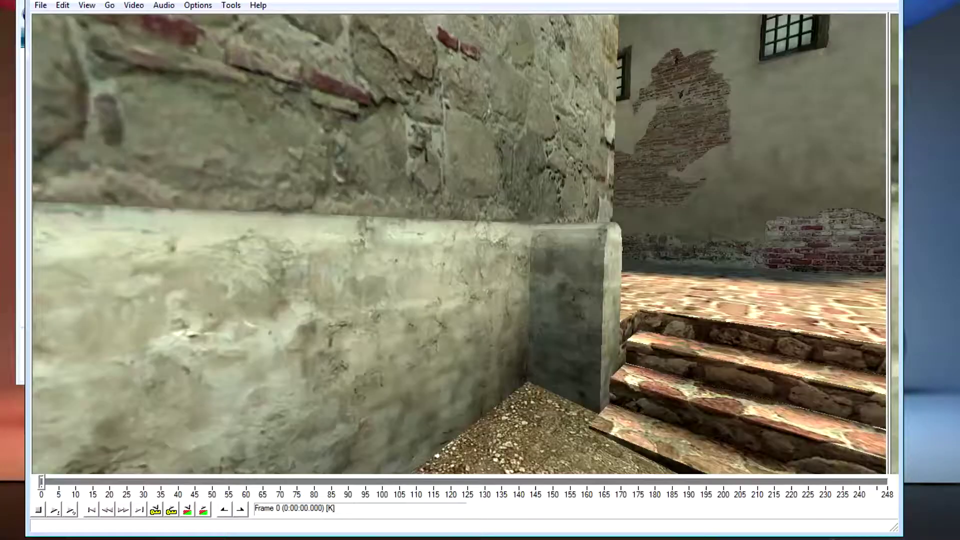
- Select frames 0 to 105 at the start of the sequence and delete them
left_click_drag(41, 481, 399, 481)
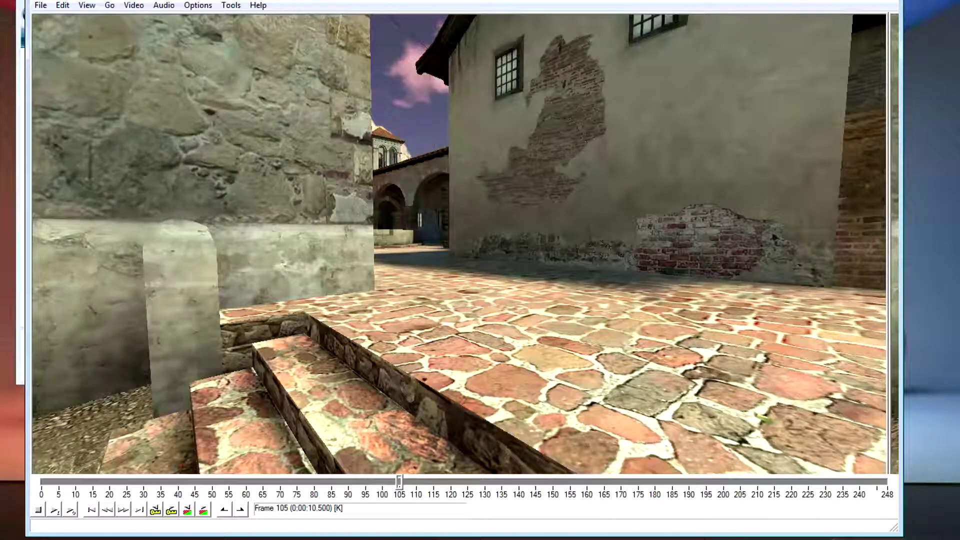
key("Home")
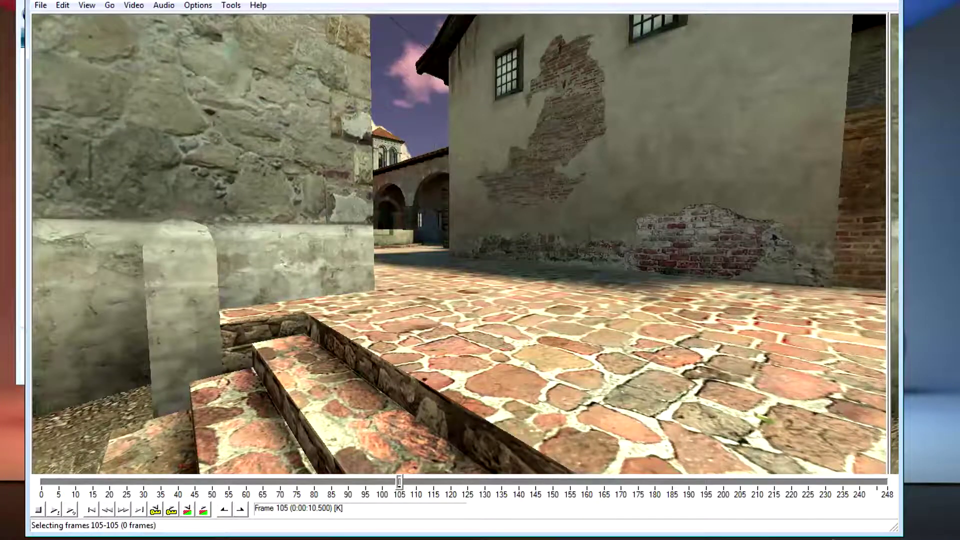
left_click_drag(399, 481, 41, 481)
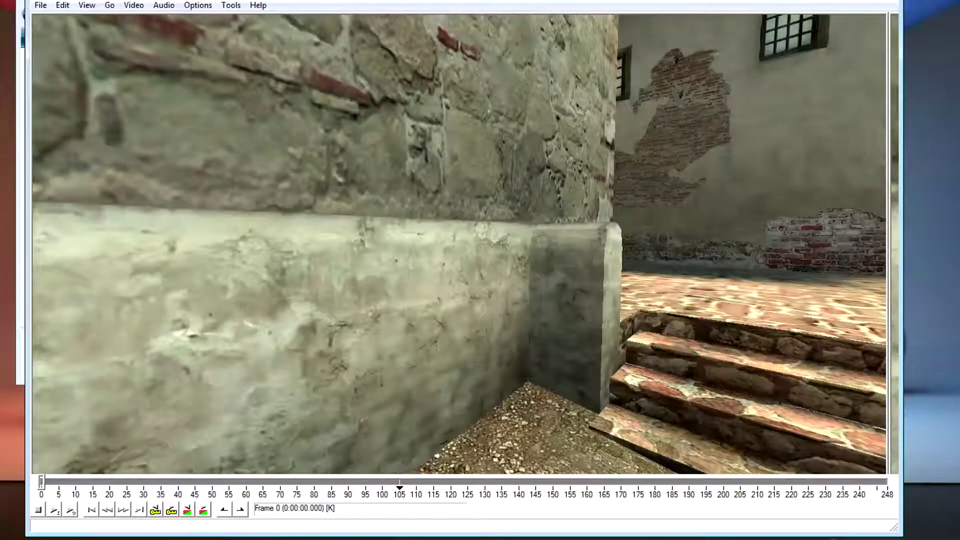
key("Home")
key("Delete")
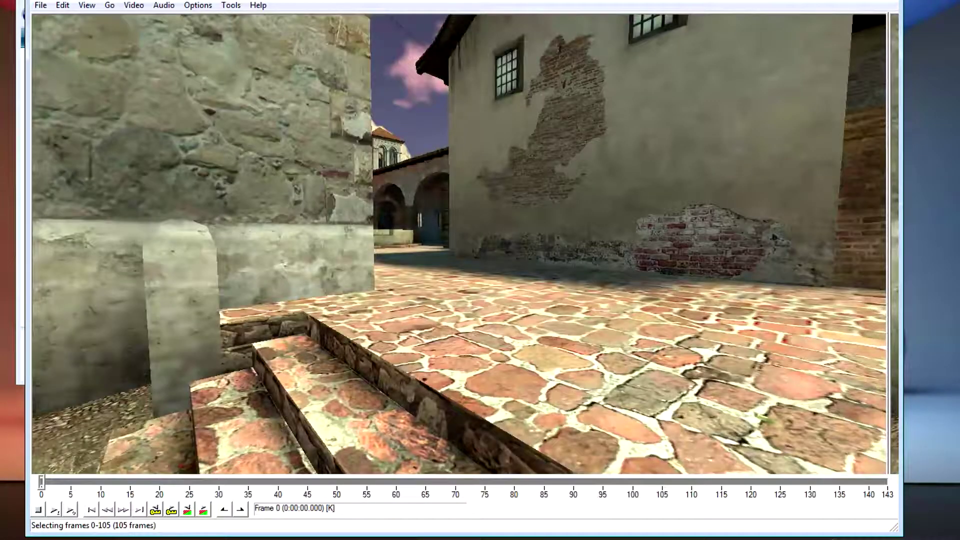
mouse_move(41, 480)
left_mouse_down()
mouse_move(886, 481)
mouse_move(41, 481)
left_mouse_up()
- Change the video's source frame rate to 500 fps
left_click(133, 5)
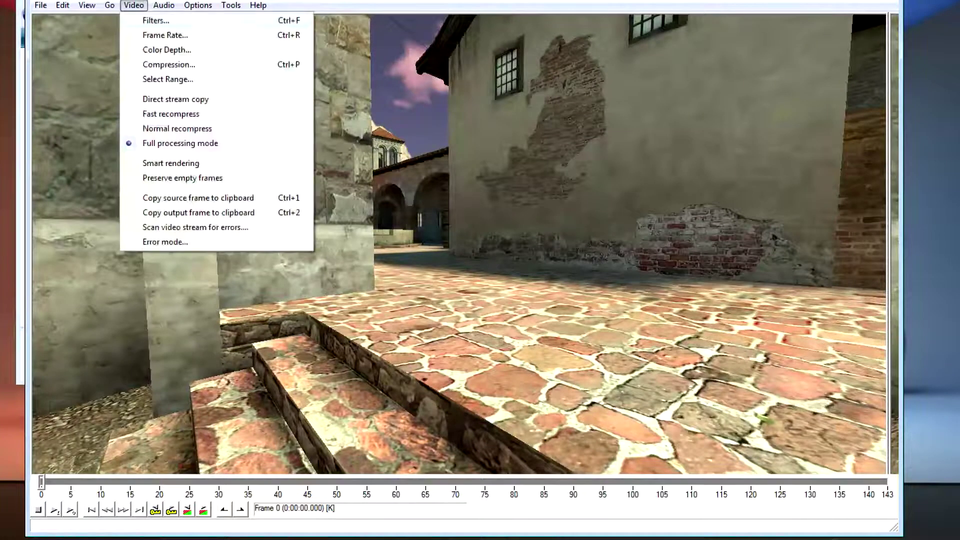
left_click(150, 34)
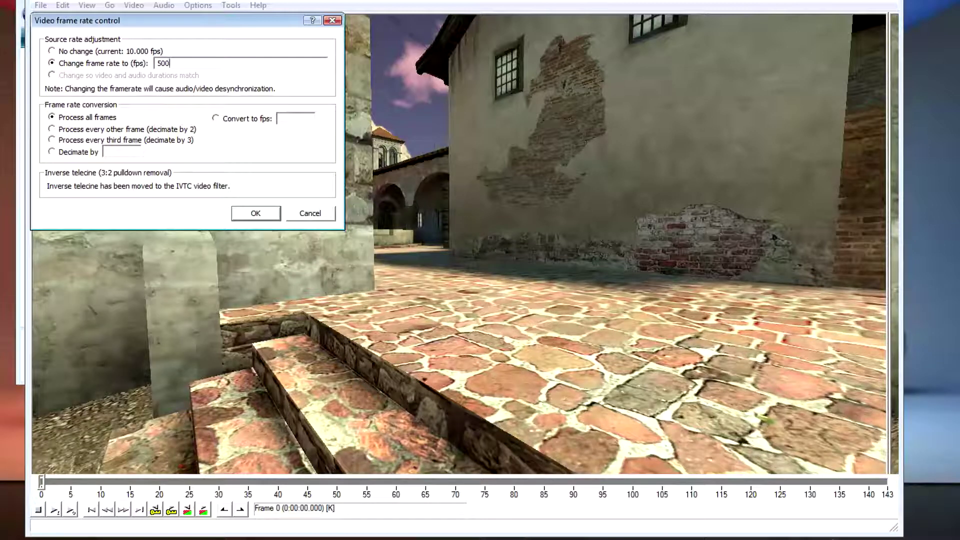
key("Return")
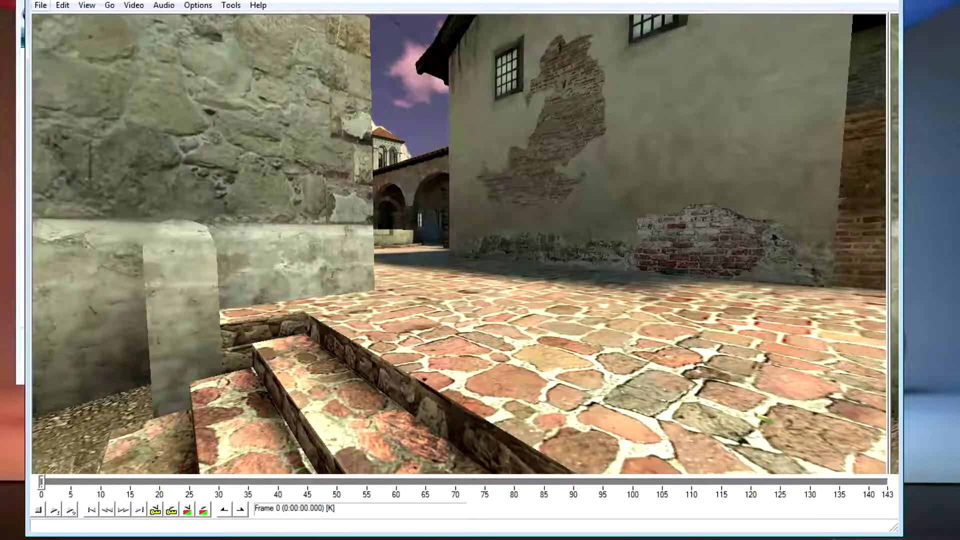
- Save the sequence as an AVI file named motiontrack in the CssRecordings folder
left_click(41, 5)
left_click(75, 123)
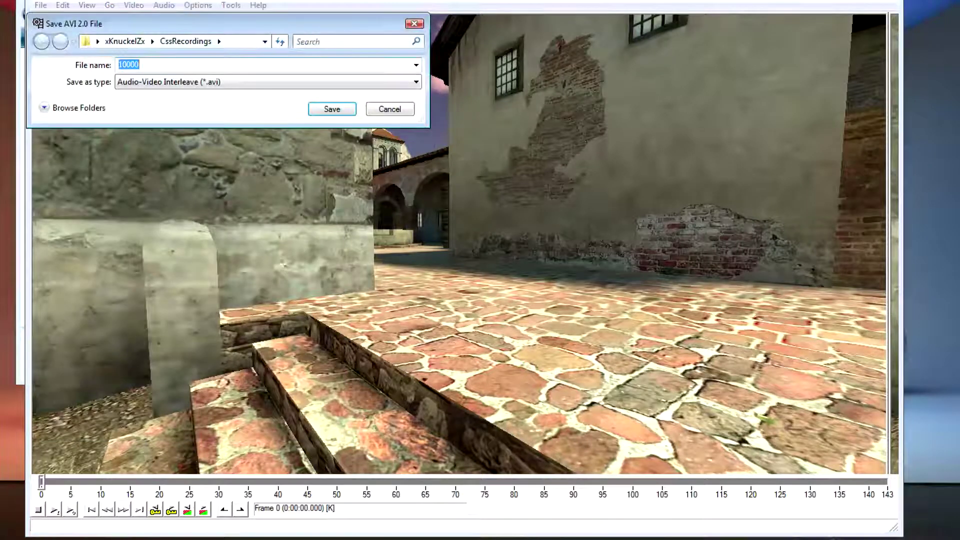
type("mot")
key("Escape")
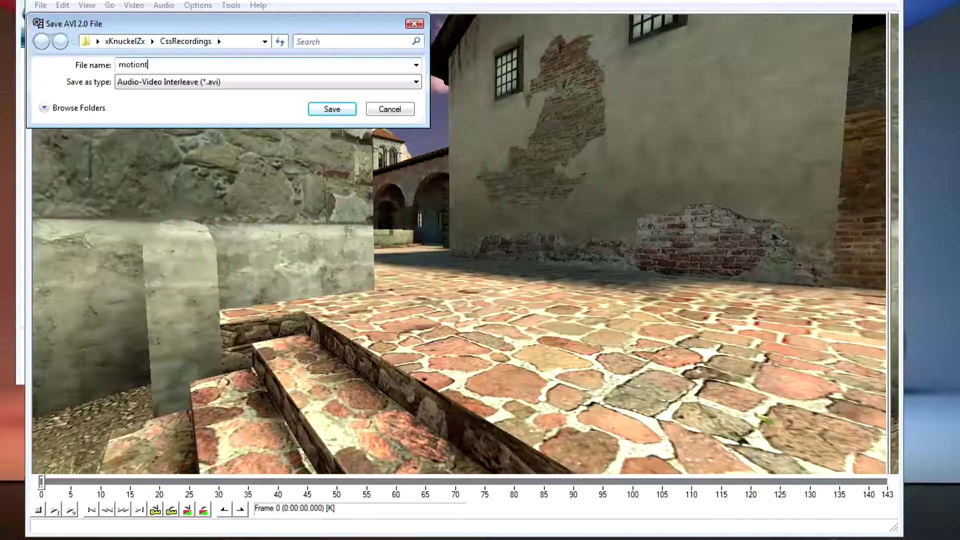
key("Return")
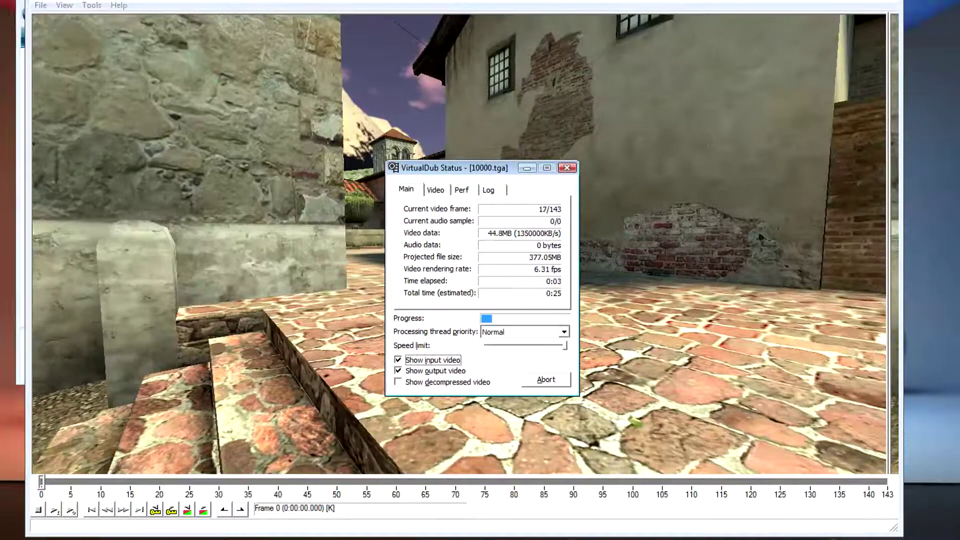
- Raise the export's processing thread priority and turn off the display of input and output video
left_click(563, 331)
left_click(500, 345)
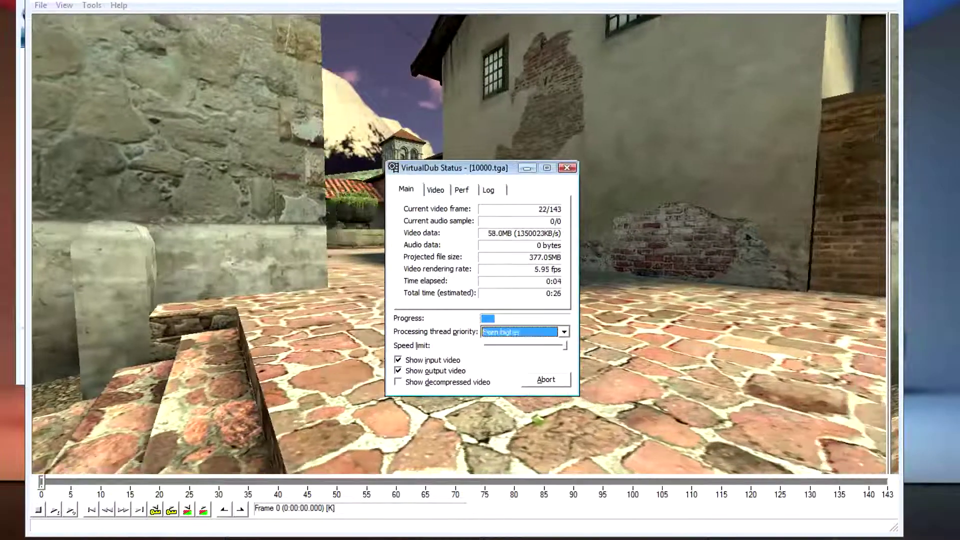
key("Down")
key("Tab")
key("Tab")
key("space")
key("Tab")
key("space")
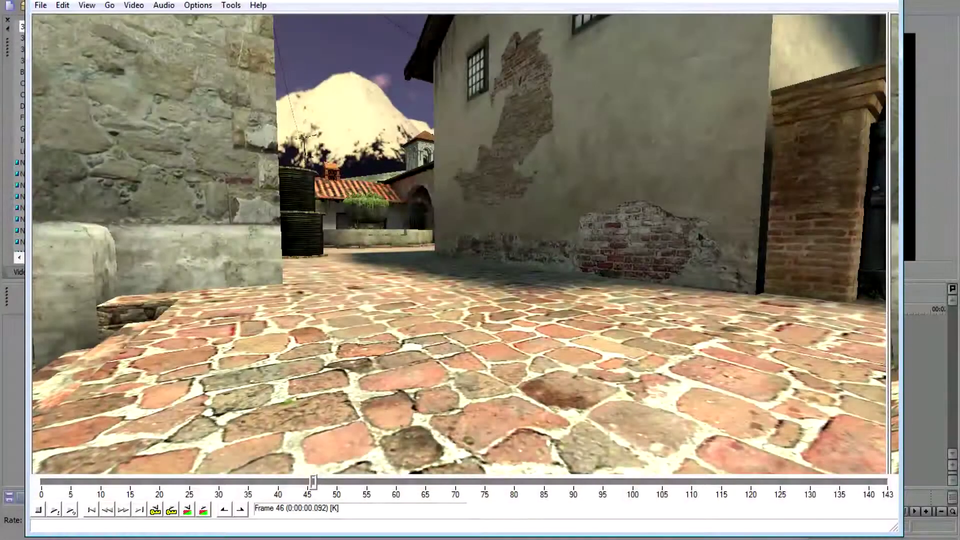
- Switch to Sony Vegas and browse to the CssRecordings folder in its file explorer
left_click_drag(313, 482, 384, 481)
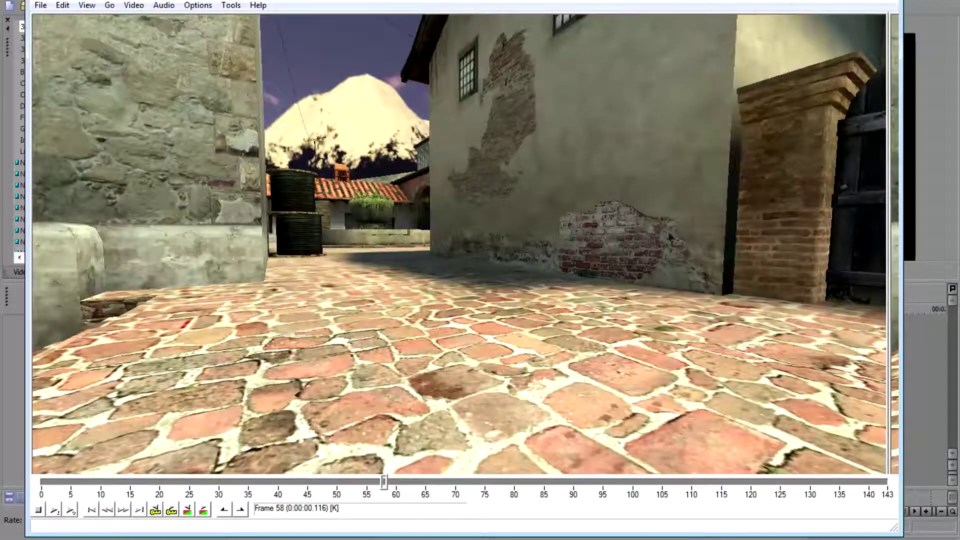
key("alt+Tab")
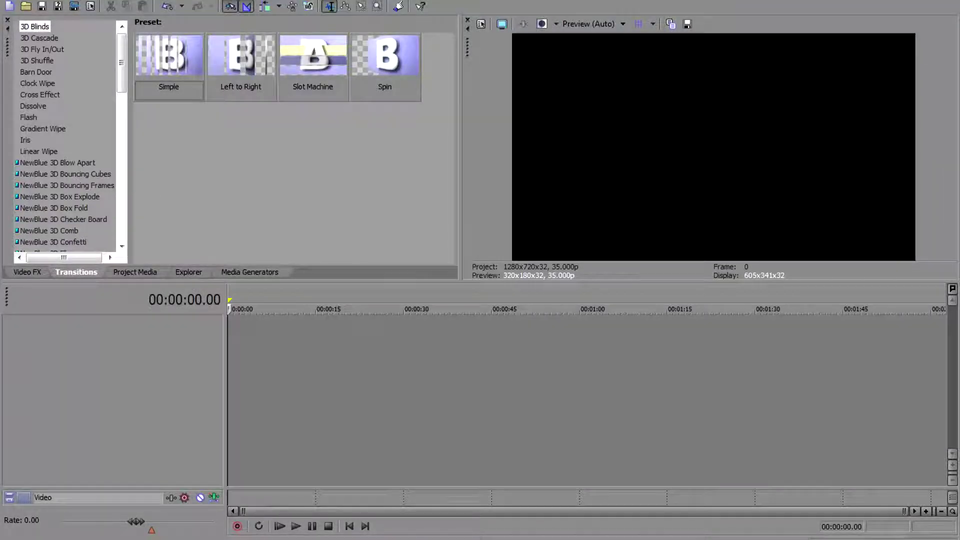
left_click(333, 538)
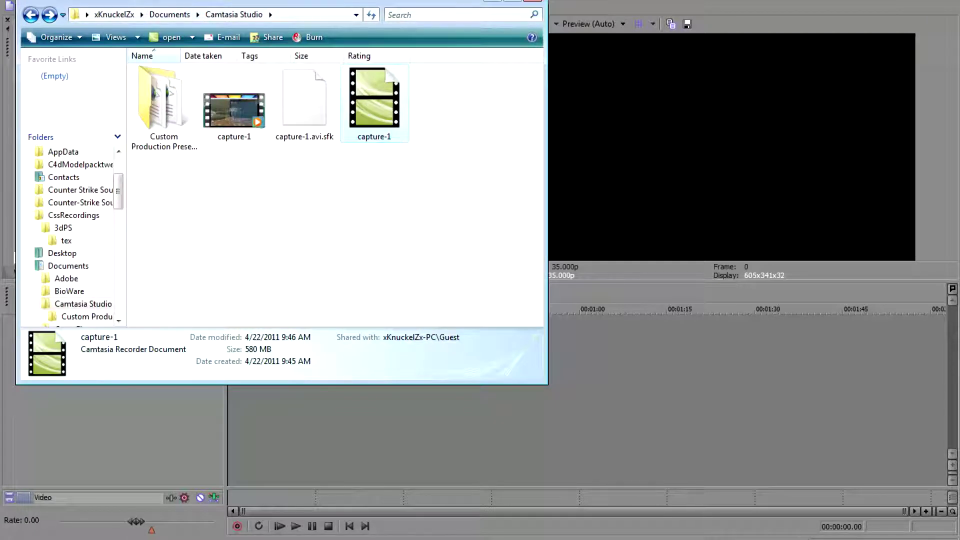
key("alt+Tab")
left_click(188, 272)
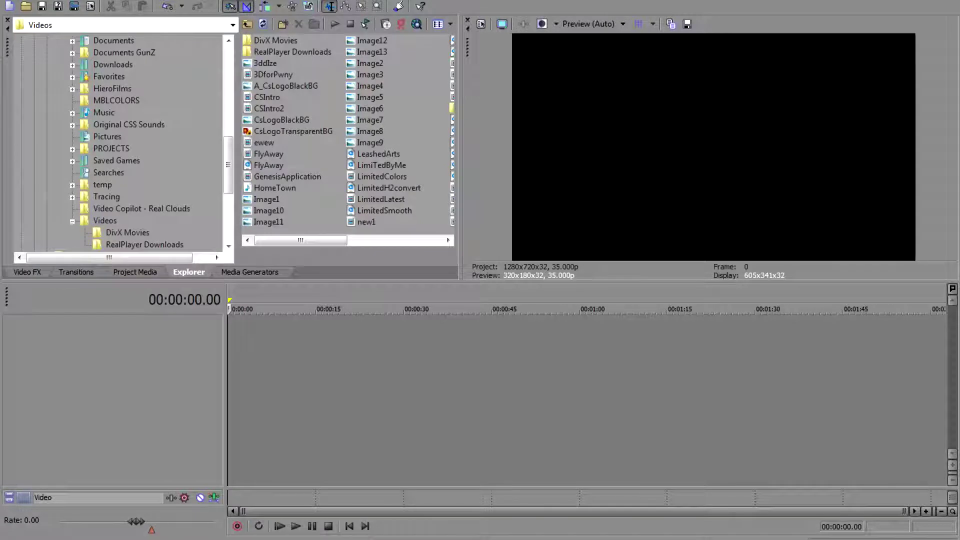
scroll(227, 150, "up", 3)
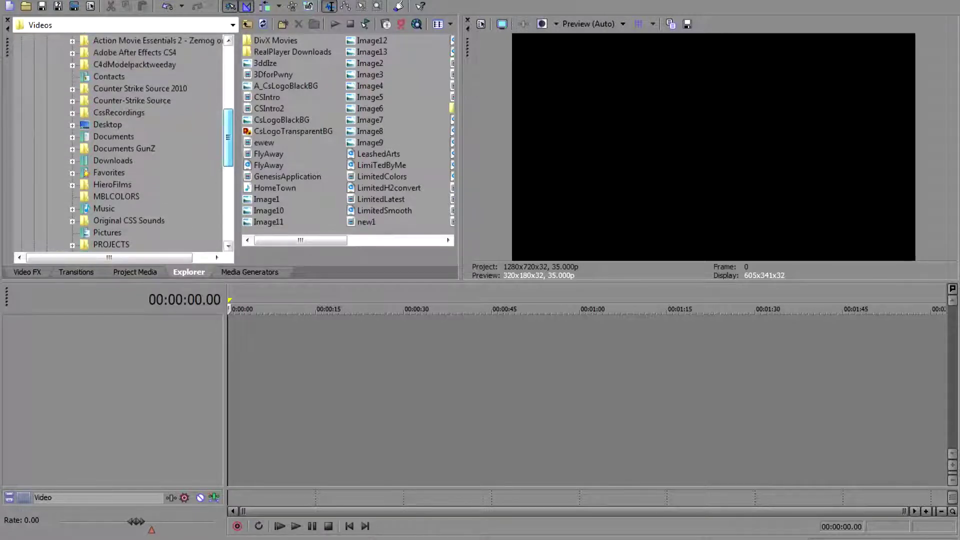
left_click_drag(228, 137, 228, 135)
left_click(119, 125)
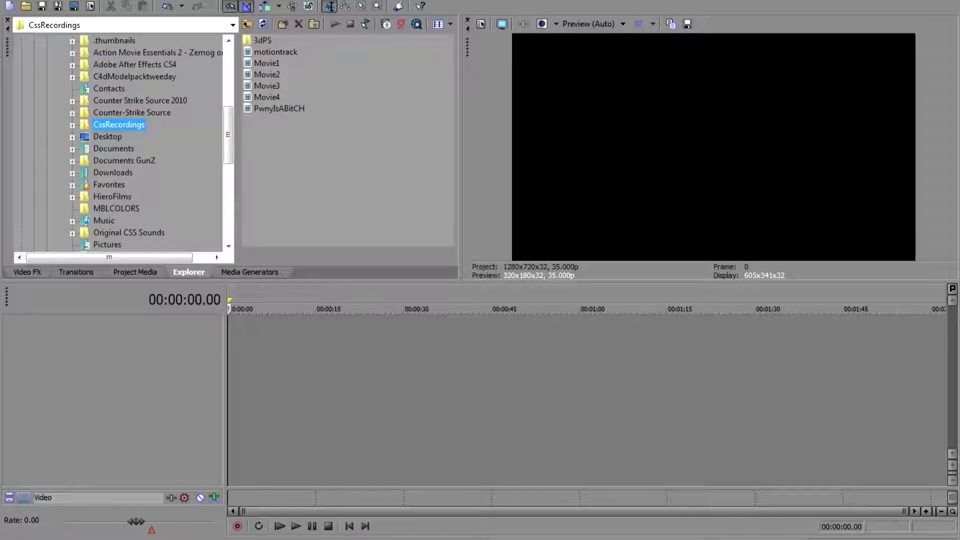
- Add the motiontrack clip to a new video track at the start of the timeline
left_click(276, 52)
left_click_drag(276, 52, 230, 336)
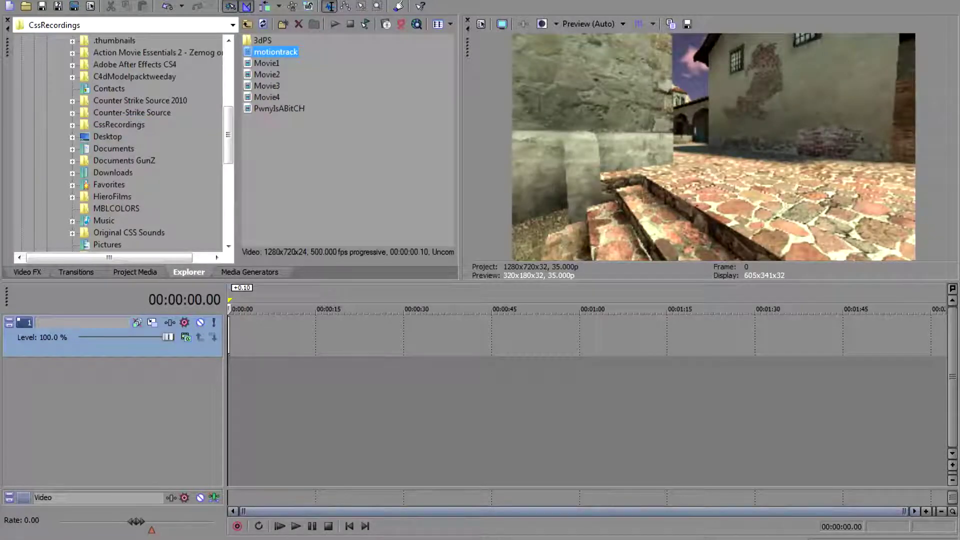
scroll(587, 335, "up", 12)
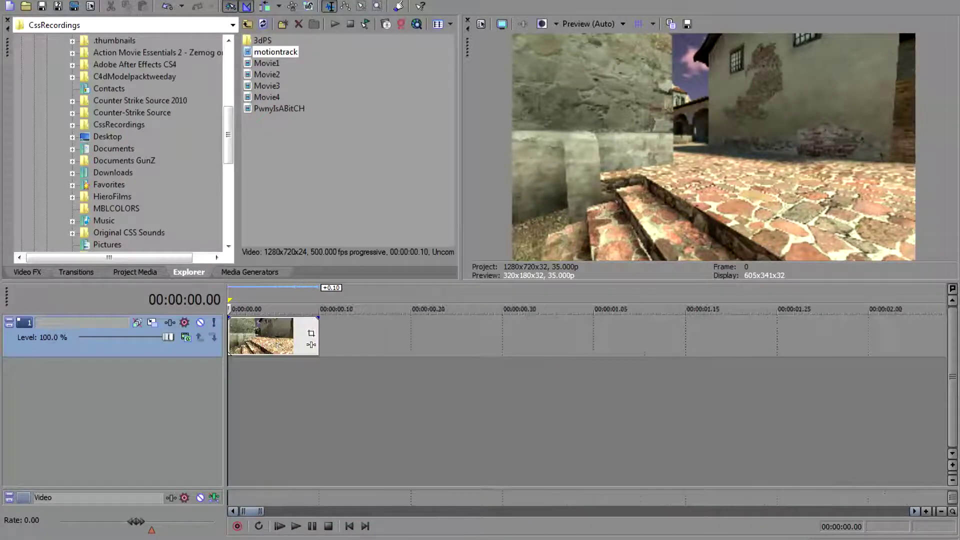
- Insert a Velocity envelope on the motiontrack clip
right_click(263, 328)
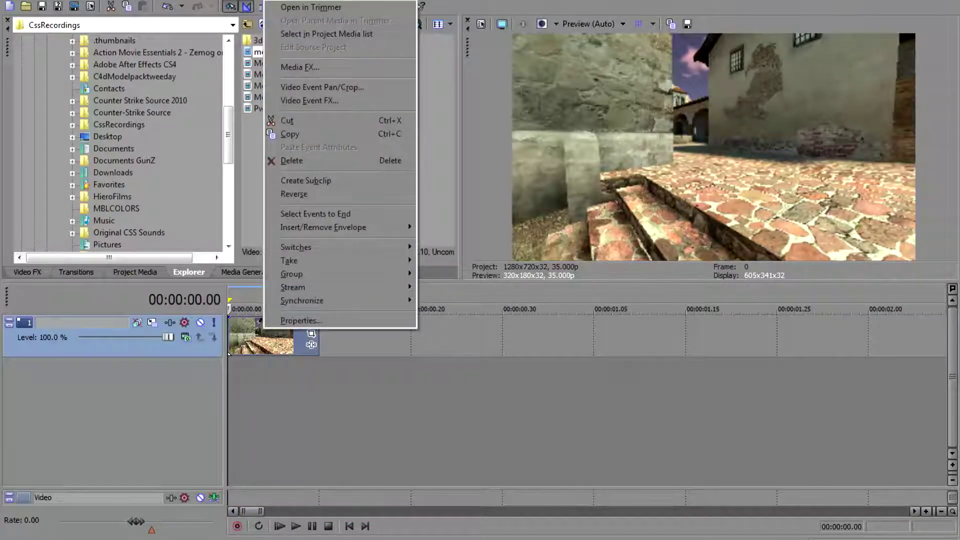
key("Up")
key("Up")
key("Up")
key("Up")
key("Up")
key("Down")
key("Right")
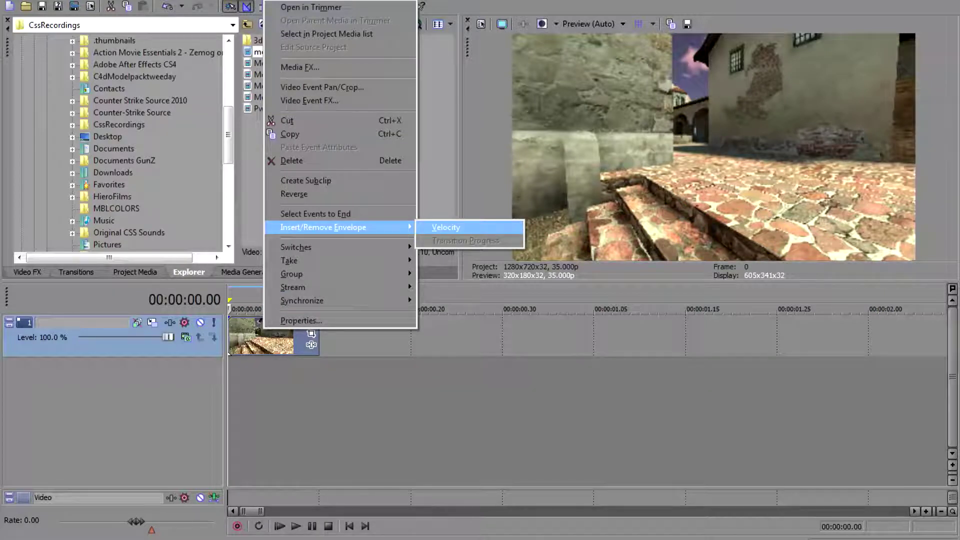
key("Return")
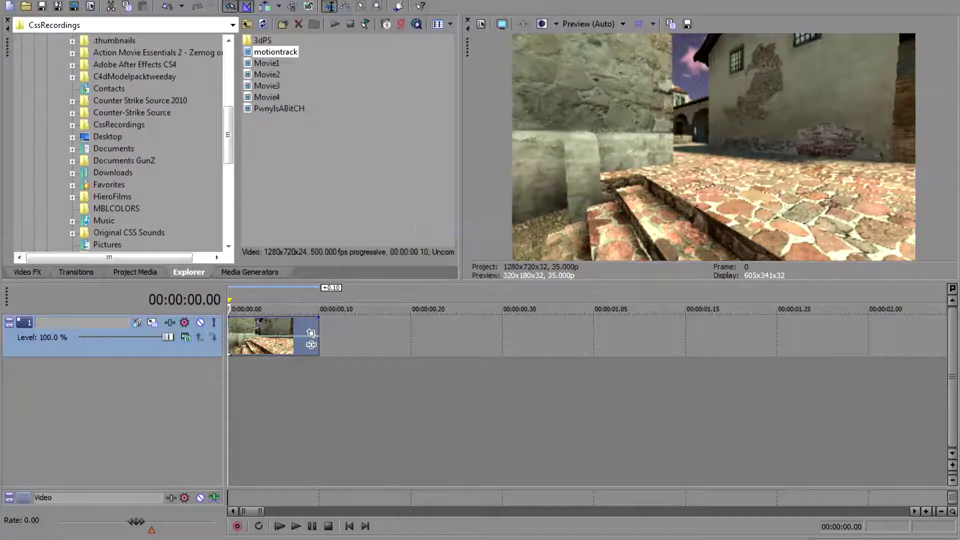
- Set the clip's velocity envelope to 3%
right_click(228, 352)
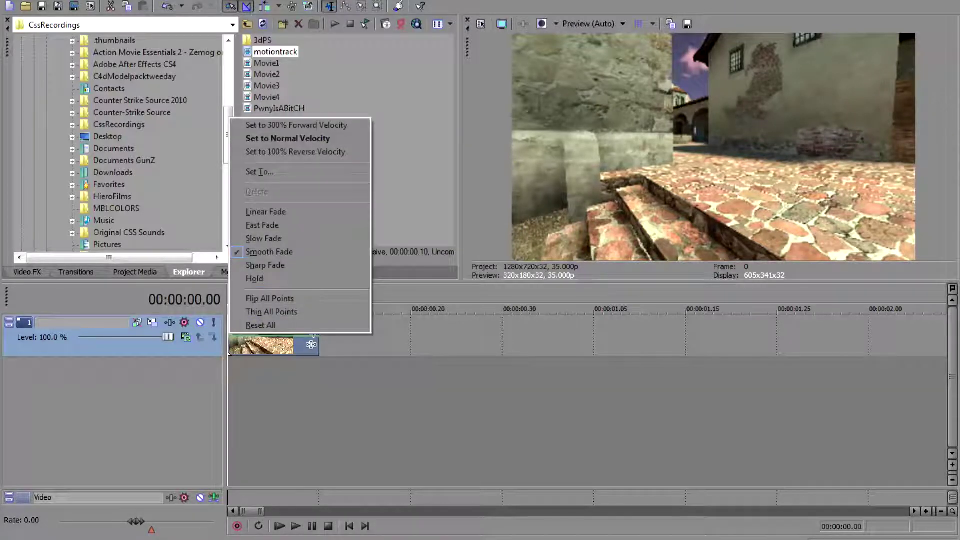
key("t")
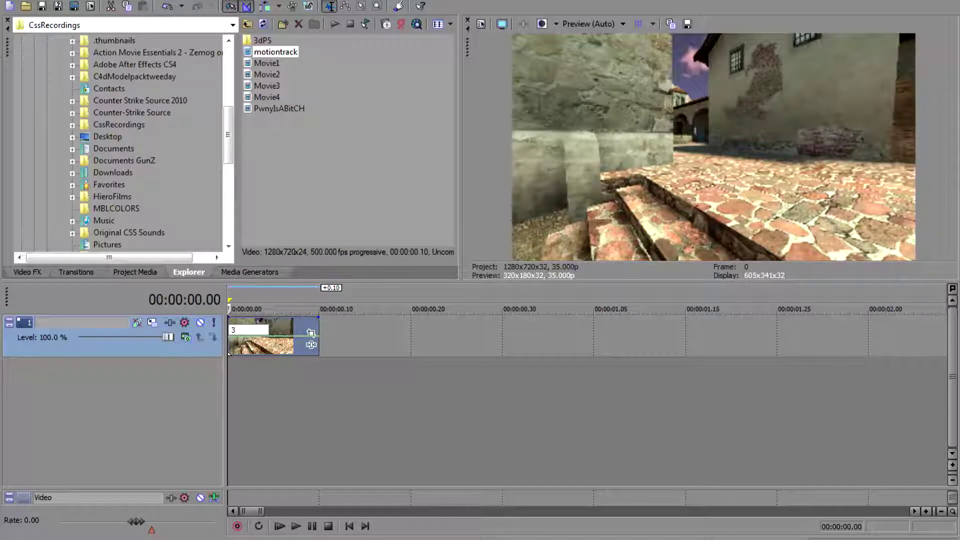
type("3")
key("Return")
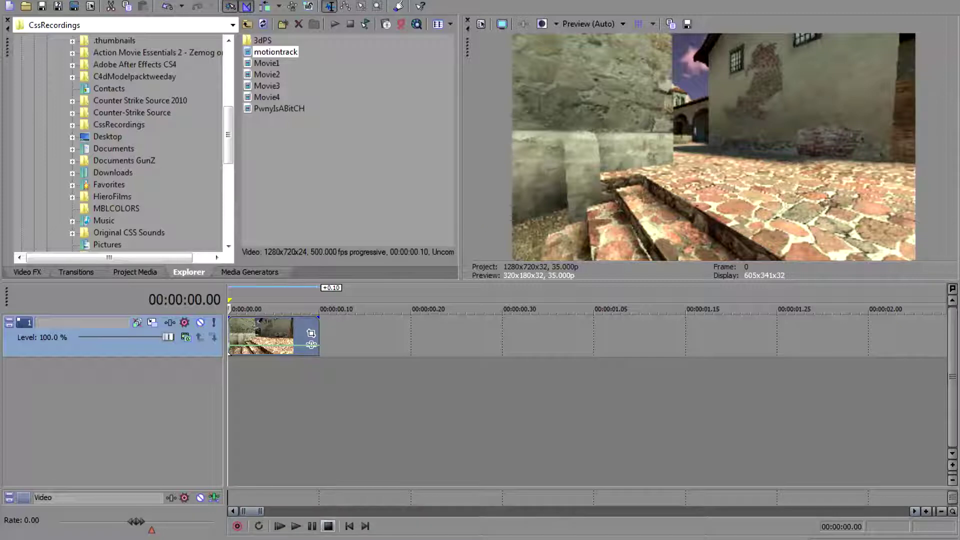
- Extend the end of the slowed clip to about 9 seconds on the timeline, checking its playback
left_click_drag(317, 344, 677, 344)
left_click(279, 526)
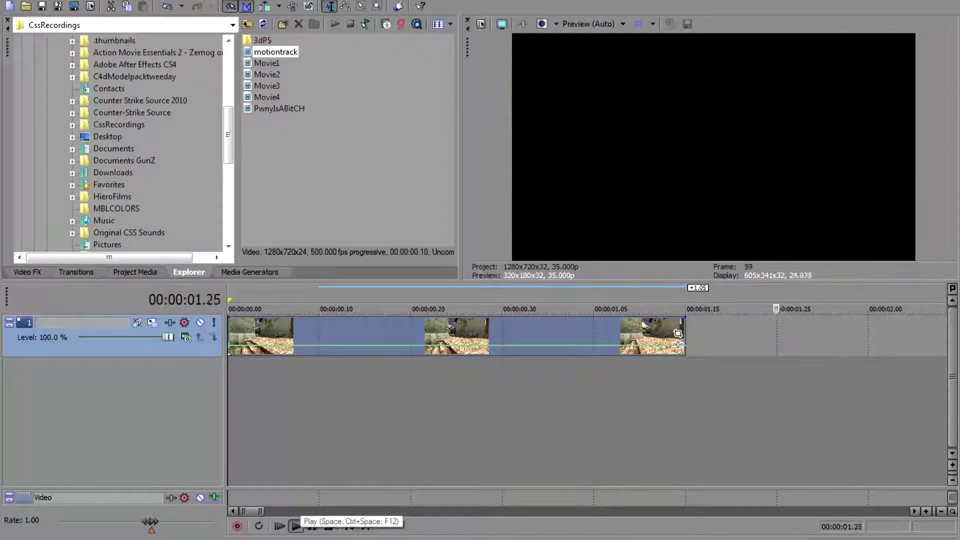
left_click(311, 526)
scroll(585, 400, "down", 7)
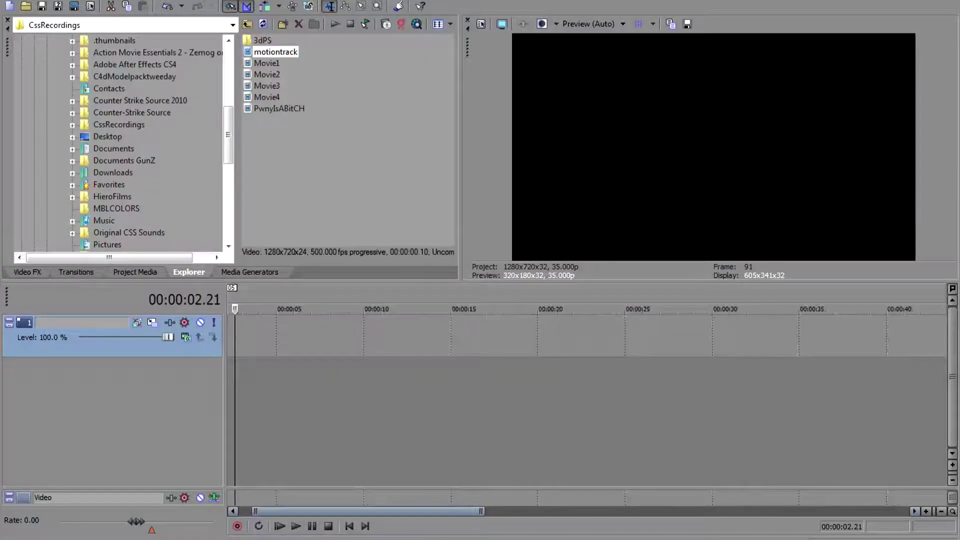
scroll(586, 400, "left", 1)
left_click_drag(253, 345, 386, 345)
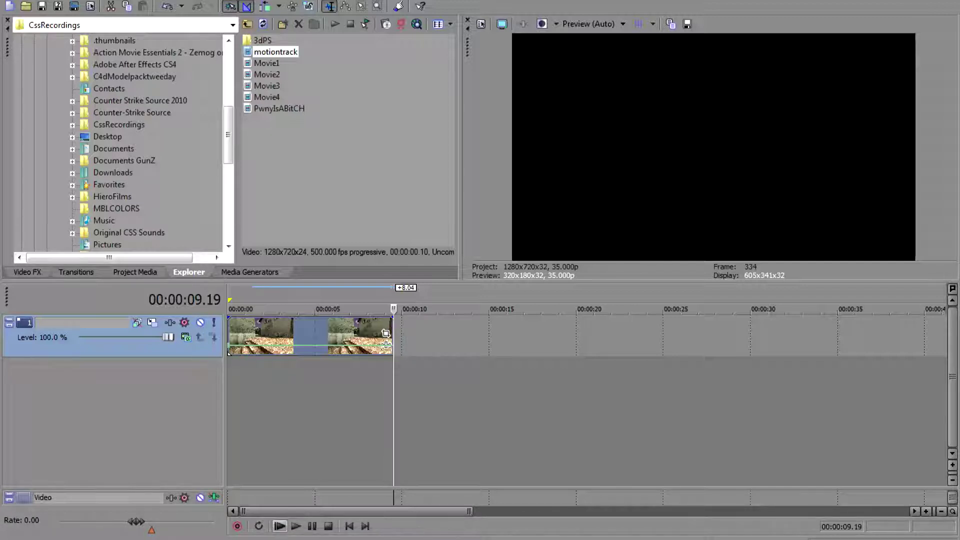
- Play back the slowed motiontrack clip and set the preview quality to Best (Full)
left_click(279, 526)
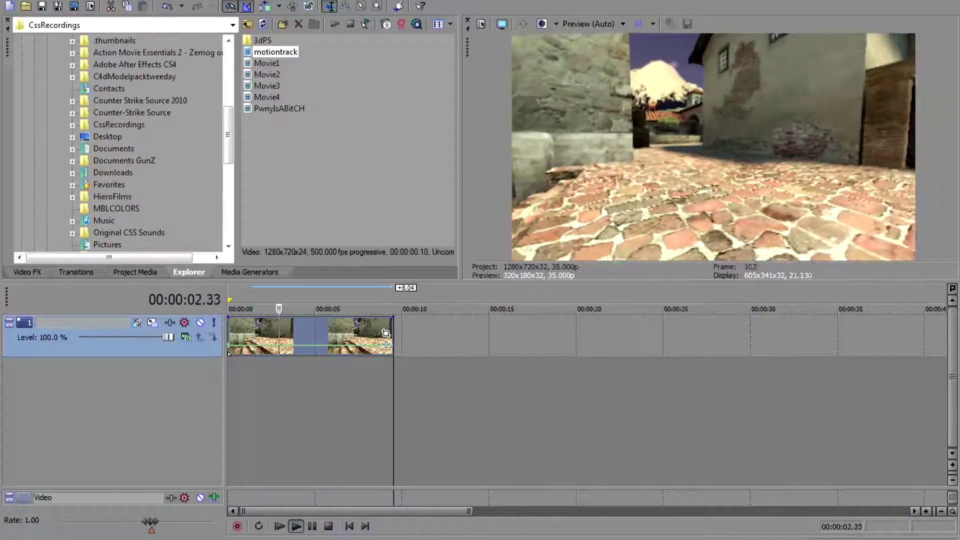
key("Return")
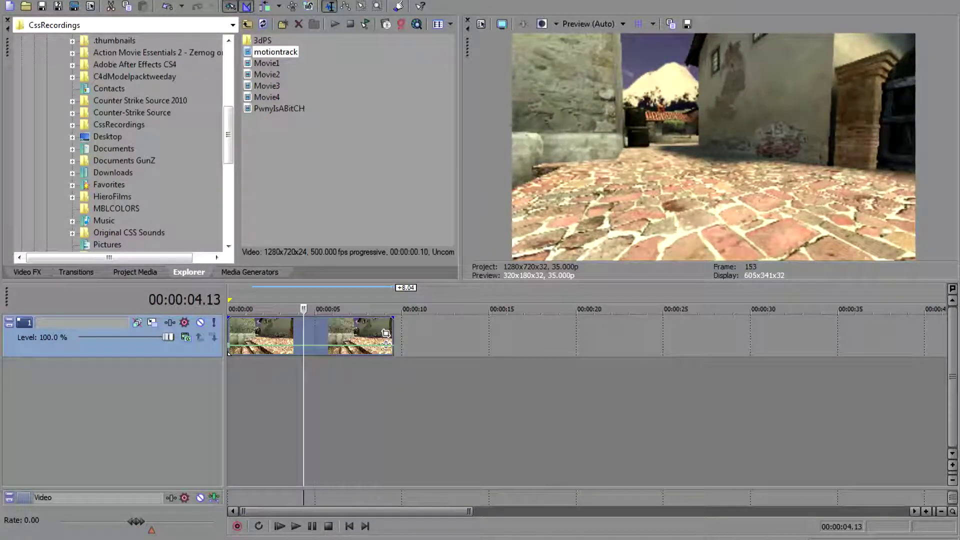
left_click(593, 24)
mouse_move(587, 80)
left_click(653, 93)
- Select the clip's full length as the render region and choose Image Sequence as the render file type
left_click_drag(394, 362, 228, 362)
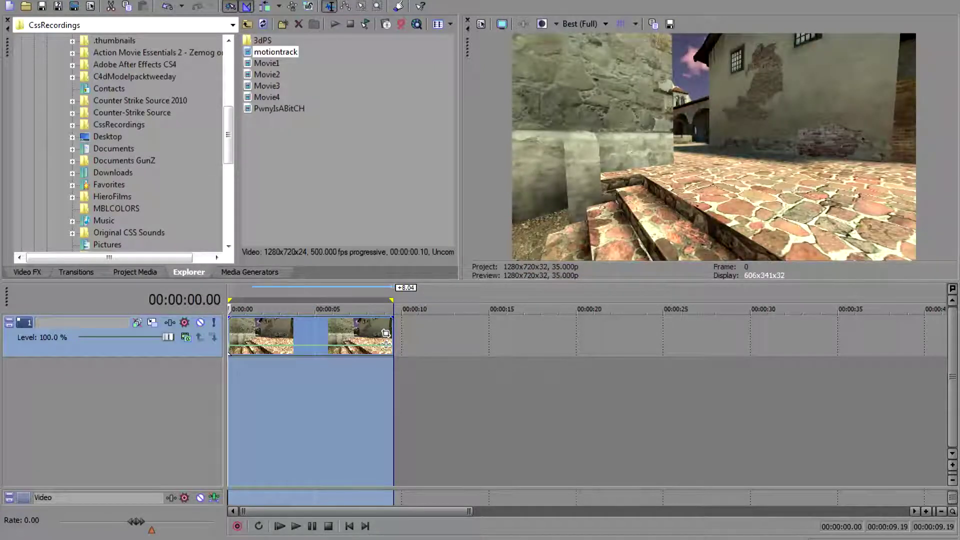
left_click(9, 2)
key("alt+f")
left_click(30, 80)
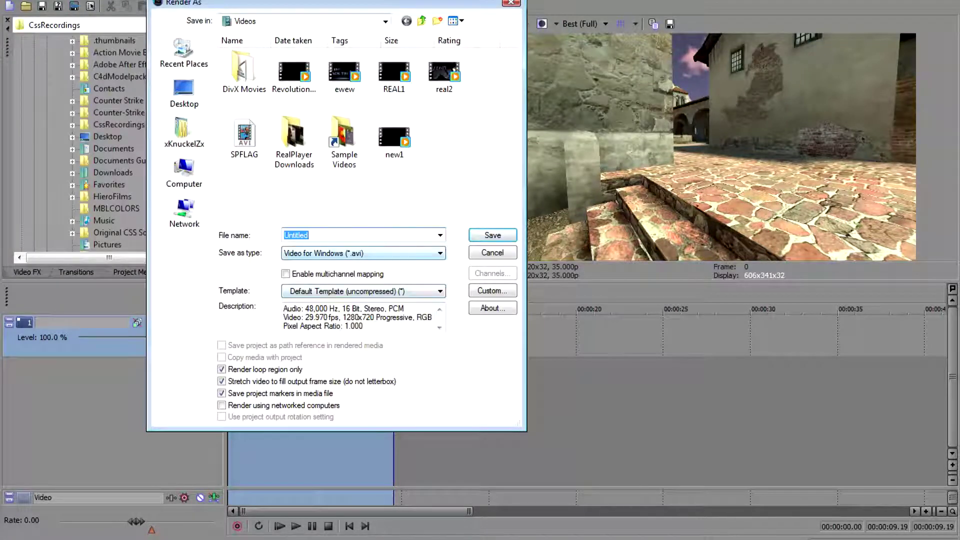
left_click(362, 253)
left_click(362, 264)
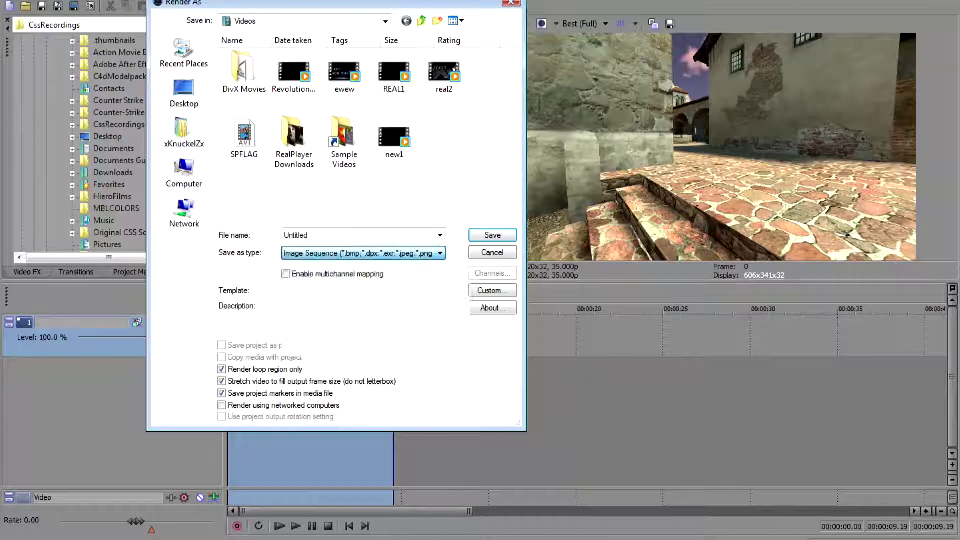
- Render the selected region as a JPEG sequence named motiontrack into the Favorites folder of the user directory
double_click(303, 235)
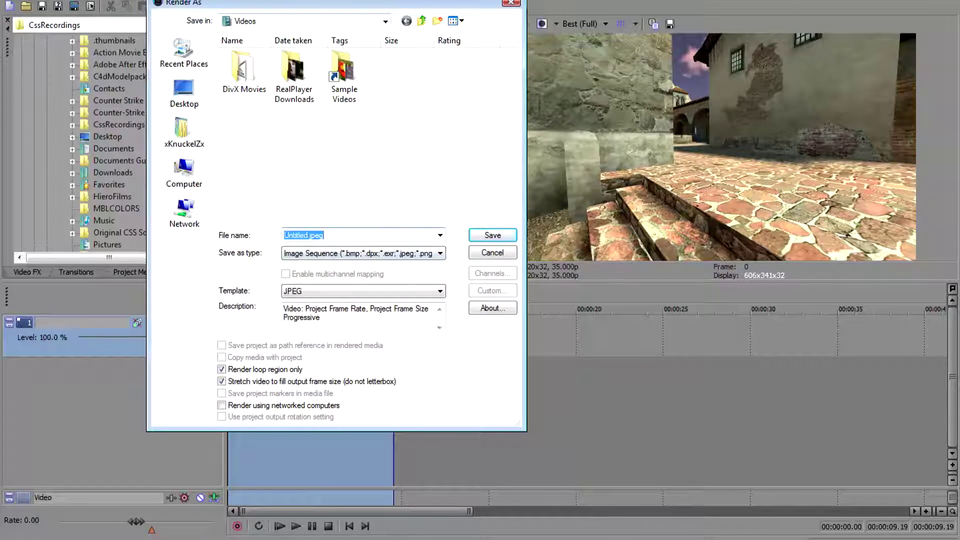
left_click(184, 132)
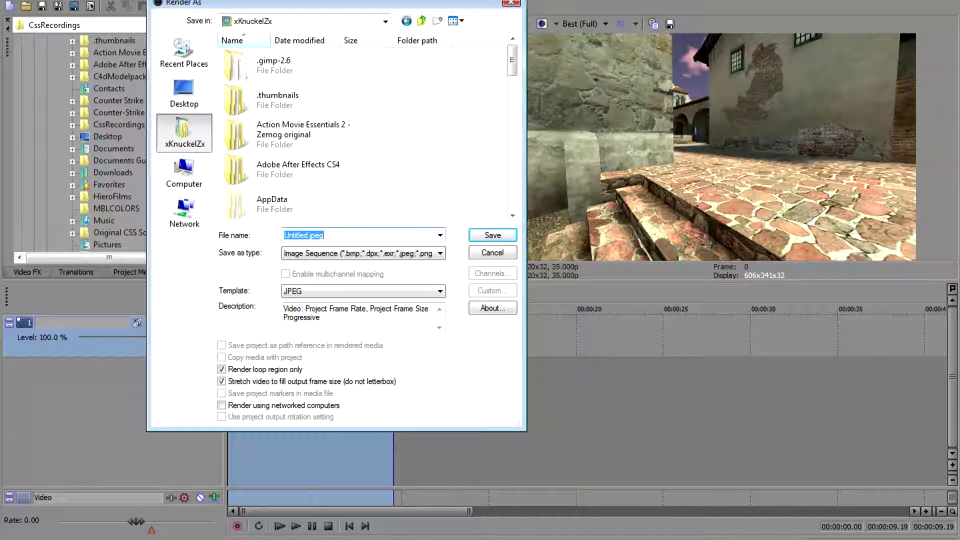
scroll(365, 130, "down", 5)
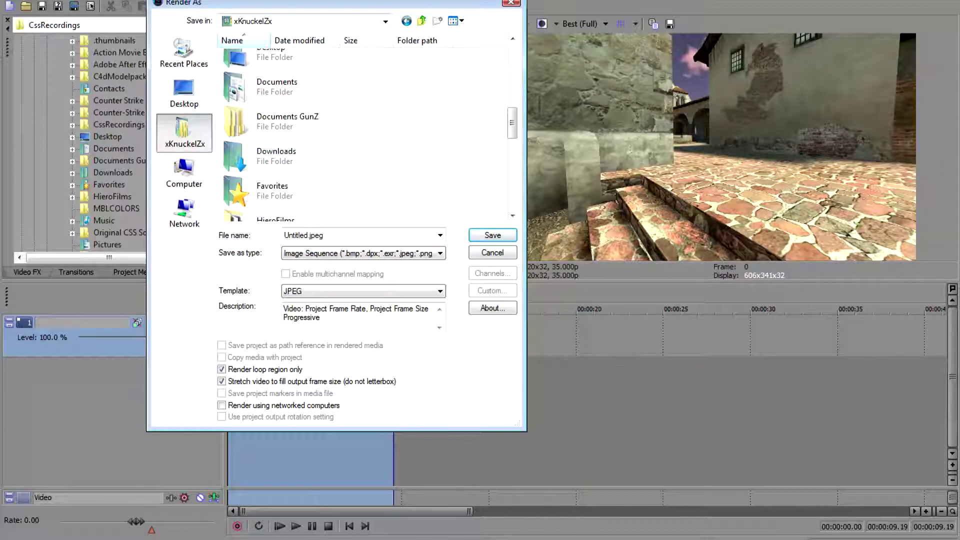
double_click(260, 190)
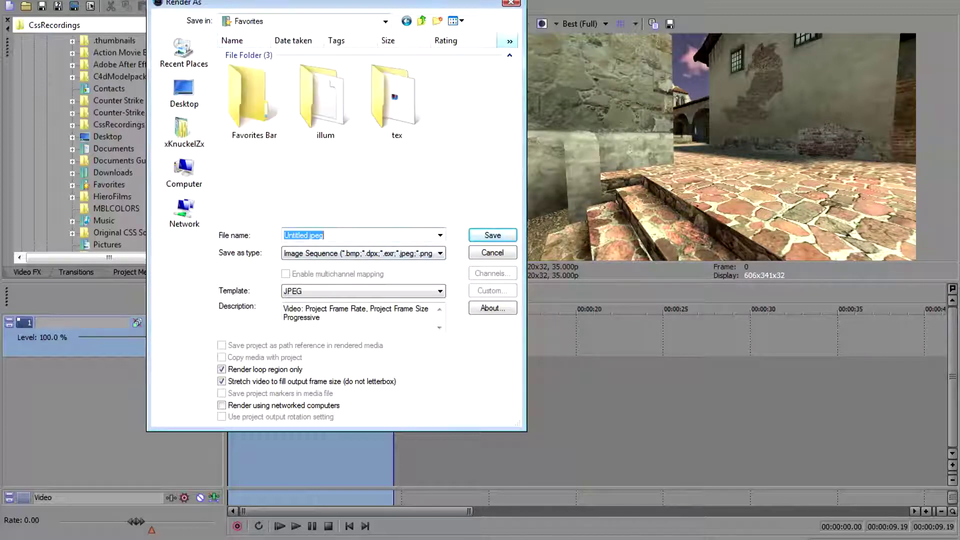
type("motiontrack")
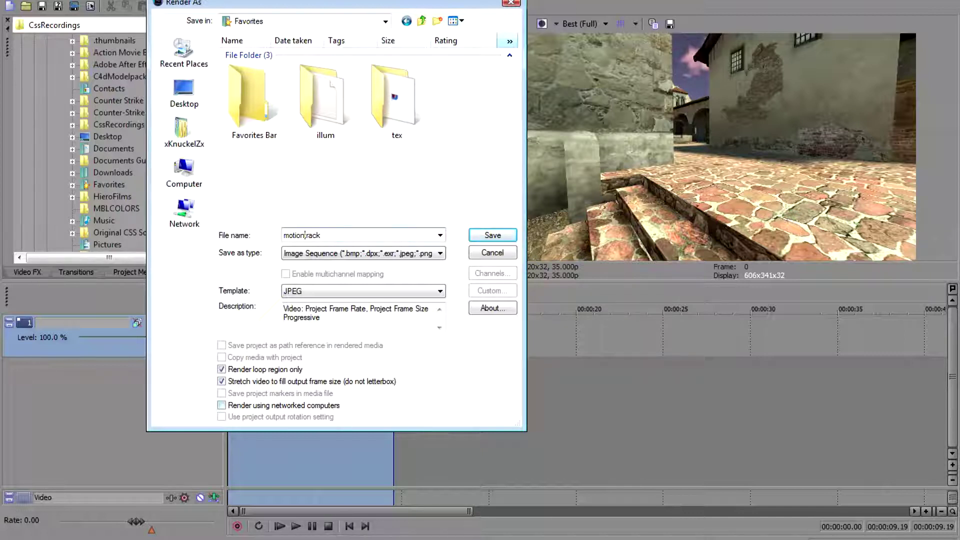
key("Return")
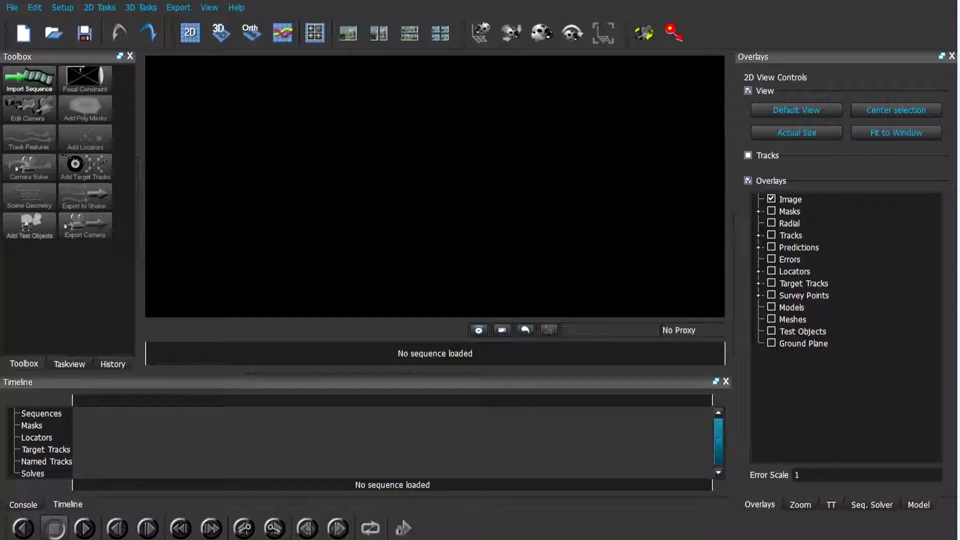
- Switch to boujou, start importing a sequence, and browse to the Favorites folder holding the rendered motiontrack frames
left_click(29, 78)
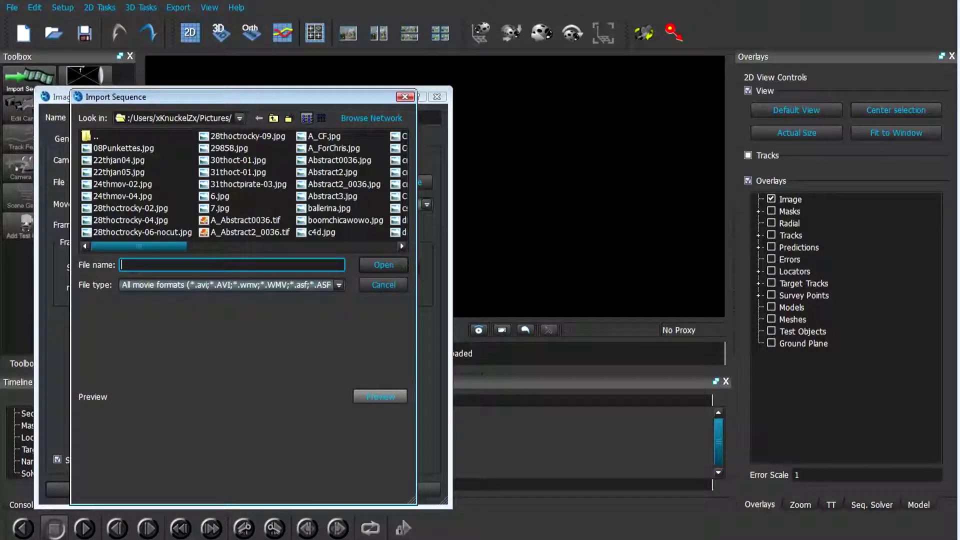
left_click(239, 118)
left_click(178, 211)
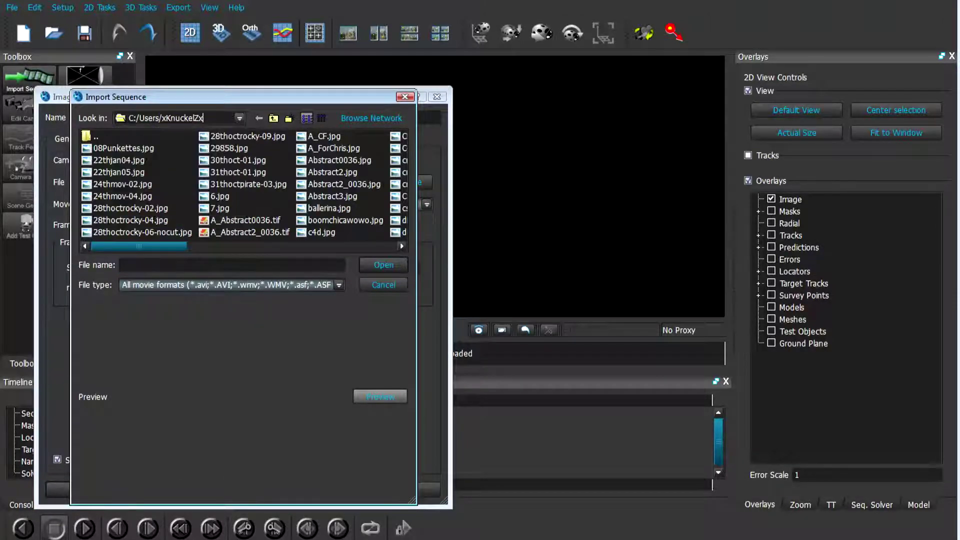
left_click(275, 196)
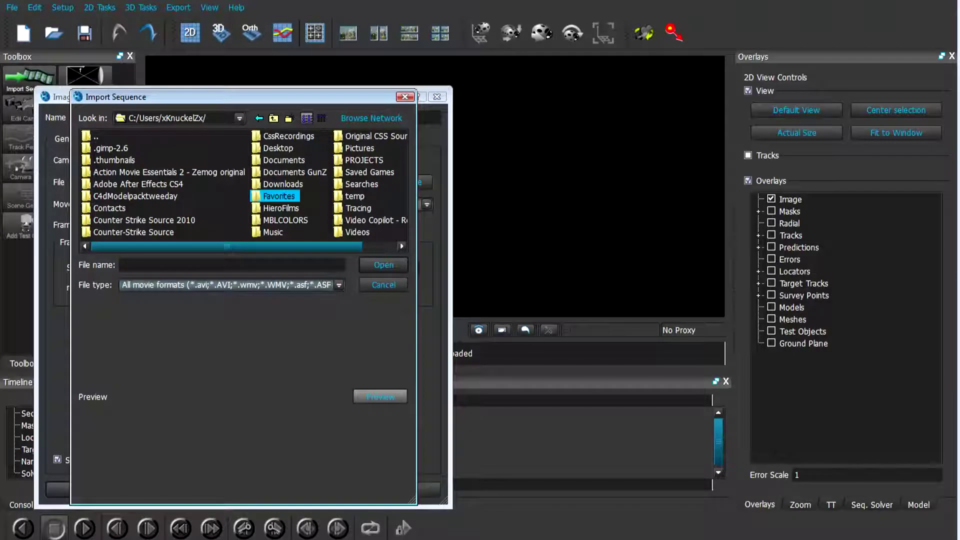
double_click(274, 196)
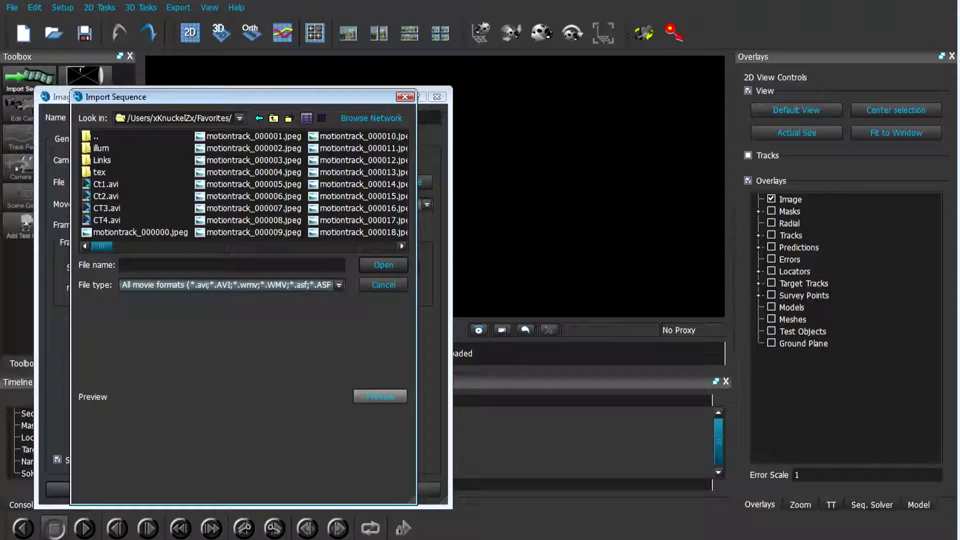
left_click_drag(101, 246, 385, 246)
scroll(243, 183, "left", 10)
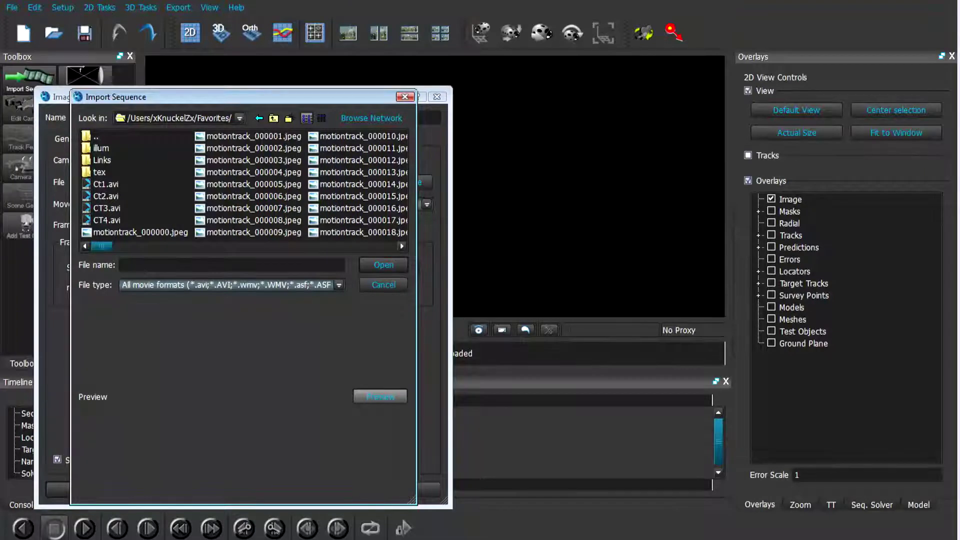
- Import the image sequence starting at motiontrack_000000.jpeg and apply it as a Free Move sequence with a new camera
left_click(140, 232)
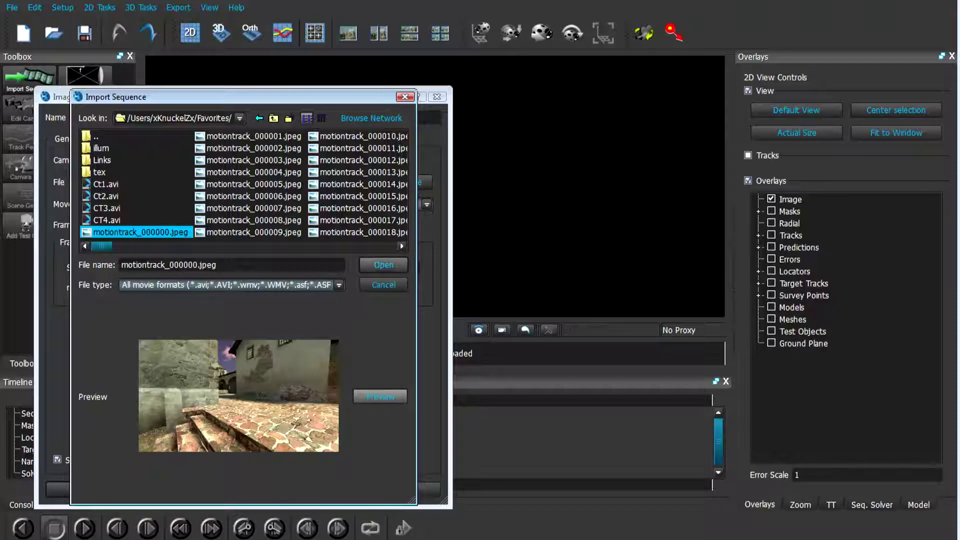
key("Return")
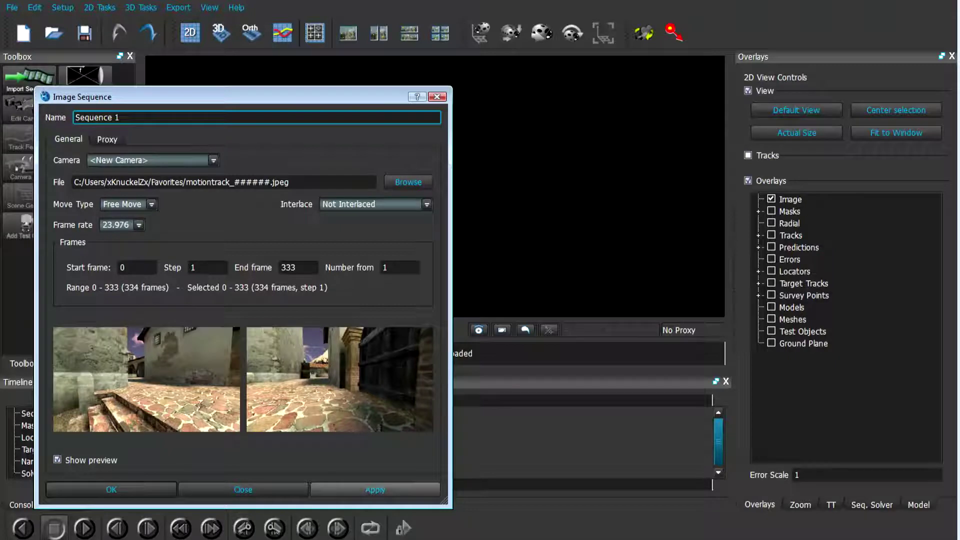
left_click(375, 489)
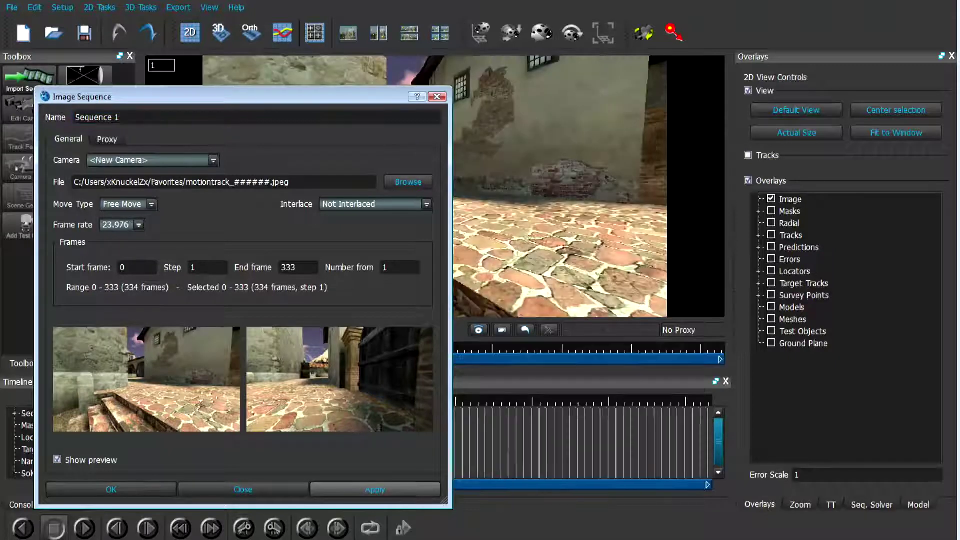
left_click(243, 489)
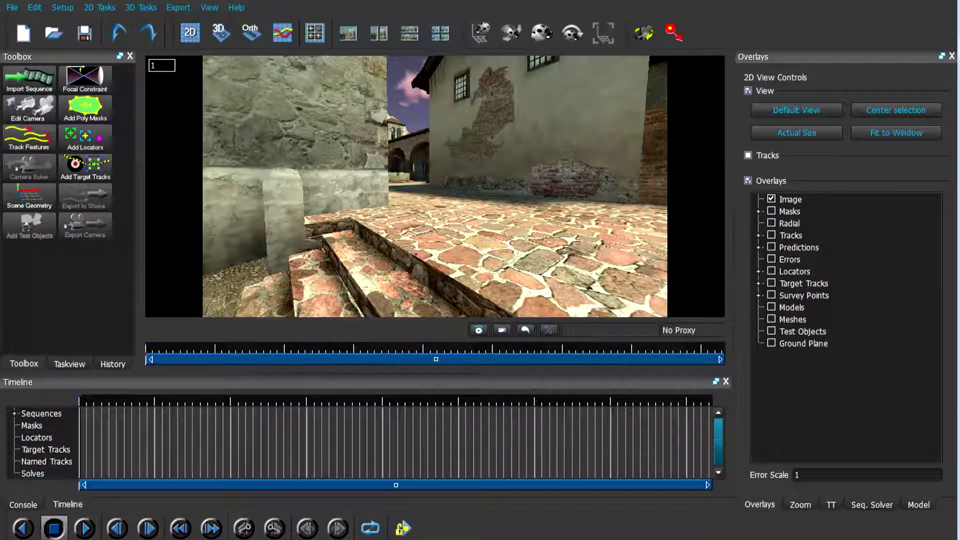
- Scrub through the imported sequence, then run feature tracking on all frames with the sensitivity raised above its default
left_click_drag(79, 401, 114, 401)
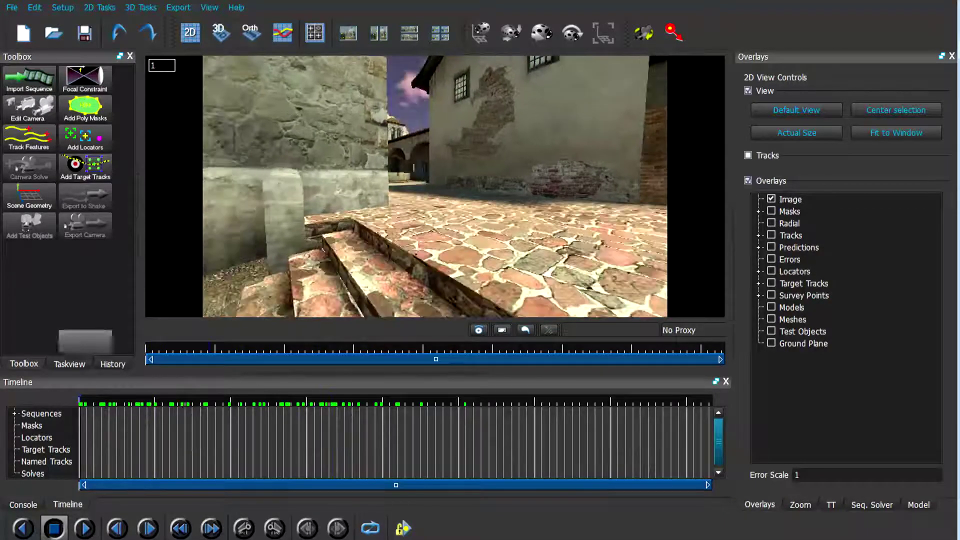
left_click(28, 138)
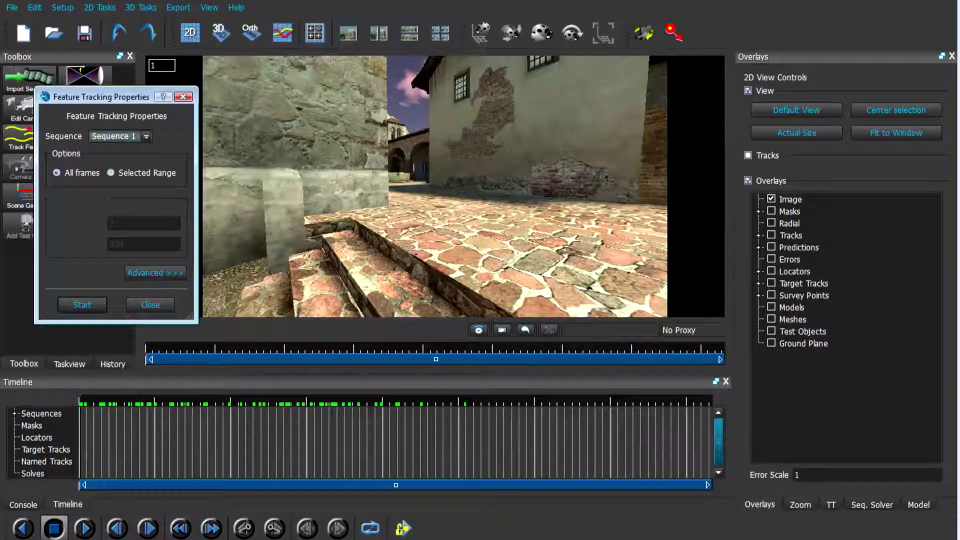
left_click(155, 273)
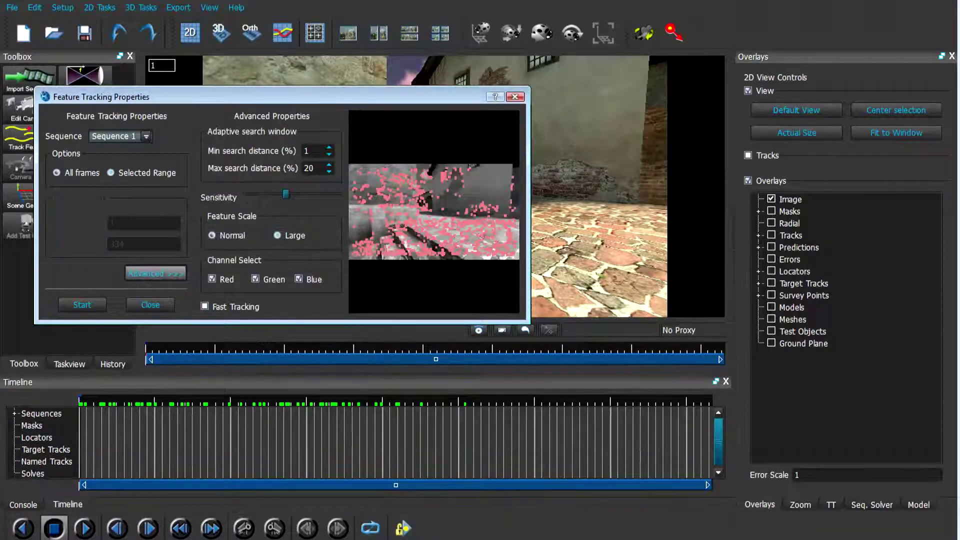
left_click_drag(286, 194, 313, 194)
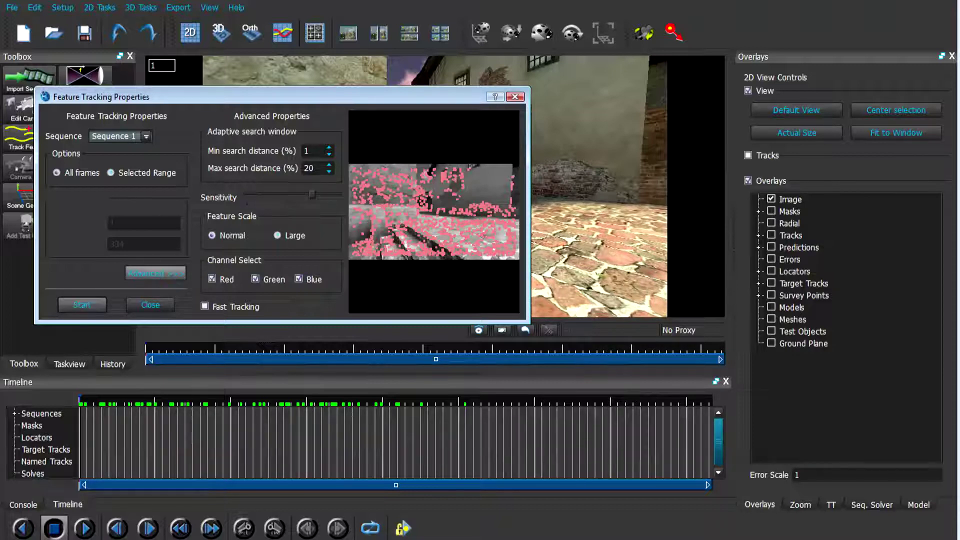
left_click(82, 305)
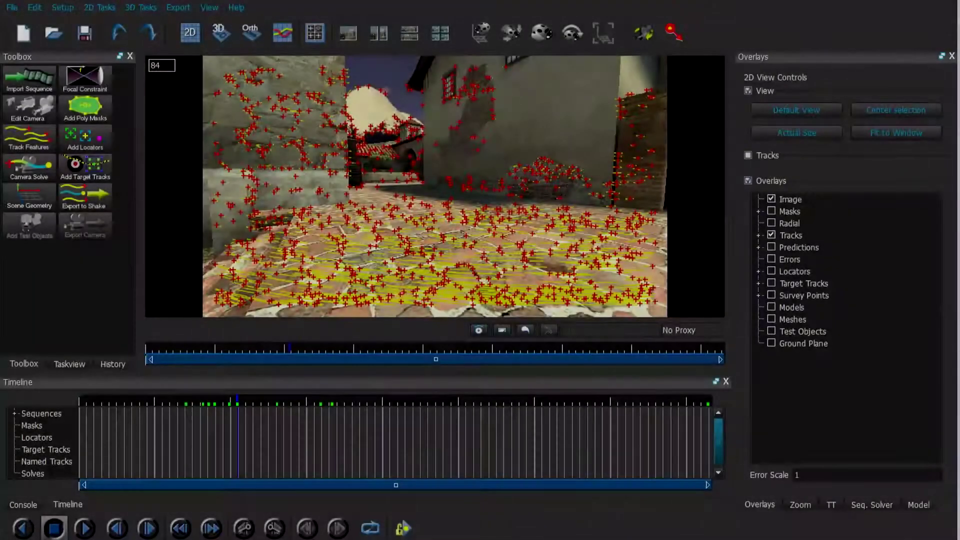
- Play the tracked features and start a camera solve on all frames of Sequence 1 with camera path smoothness optimized
key("space")
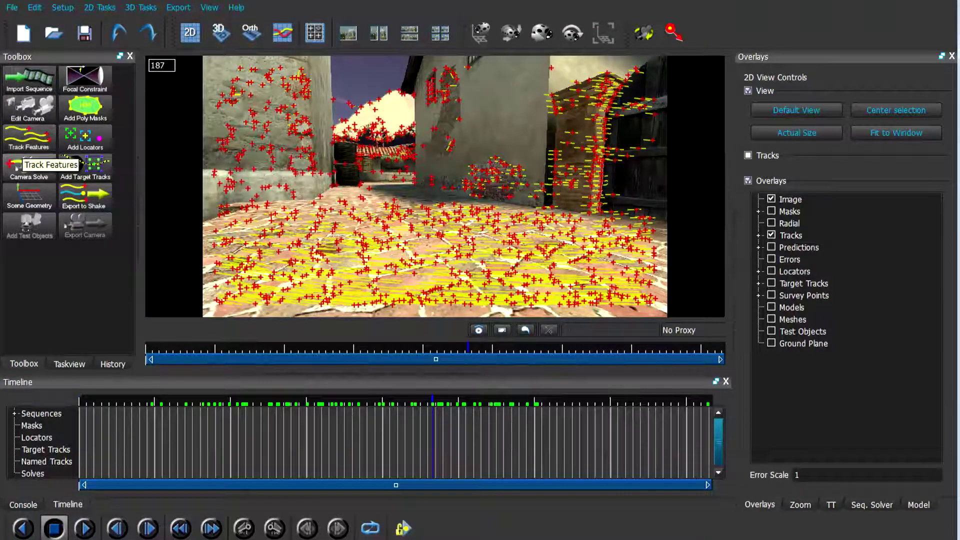
left_click(28, 168)
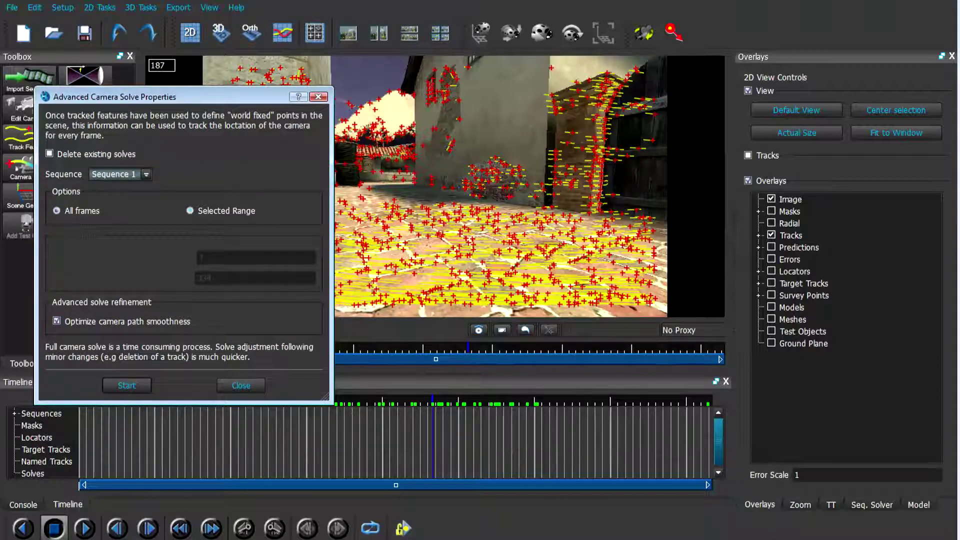
left_click(126, 385)
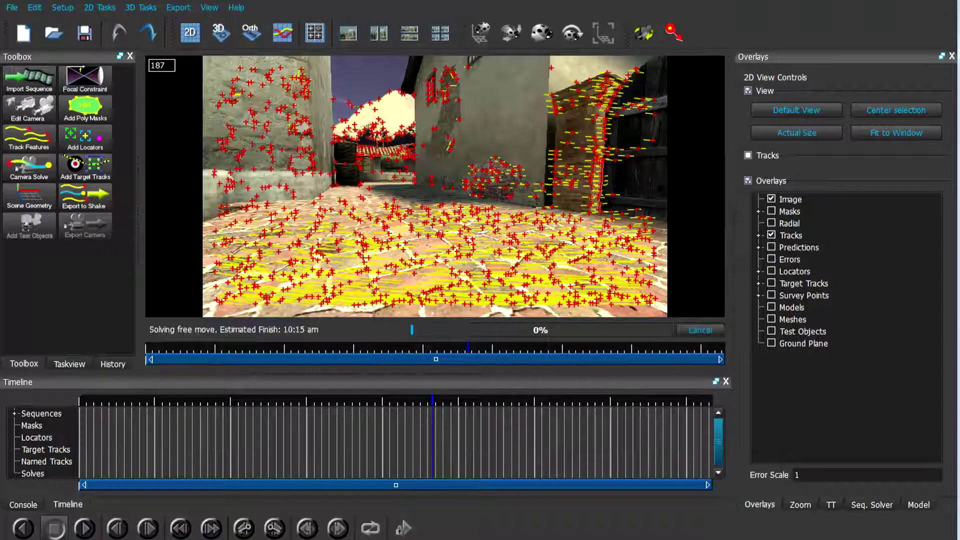